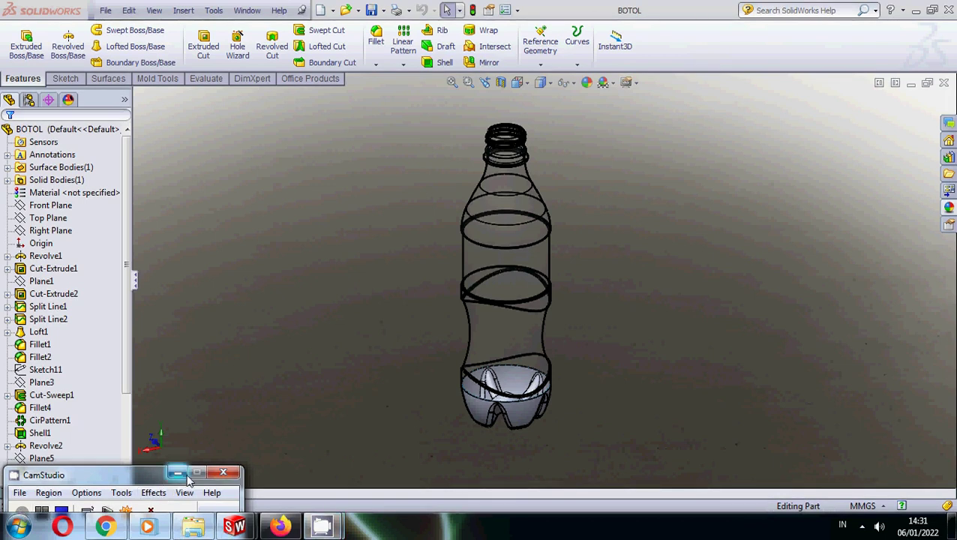
Apply the 3 Point Faded (Default) scene so the bottle sits on a white backdrop.
left_click(177, 472)
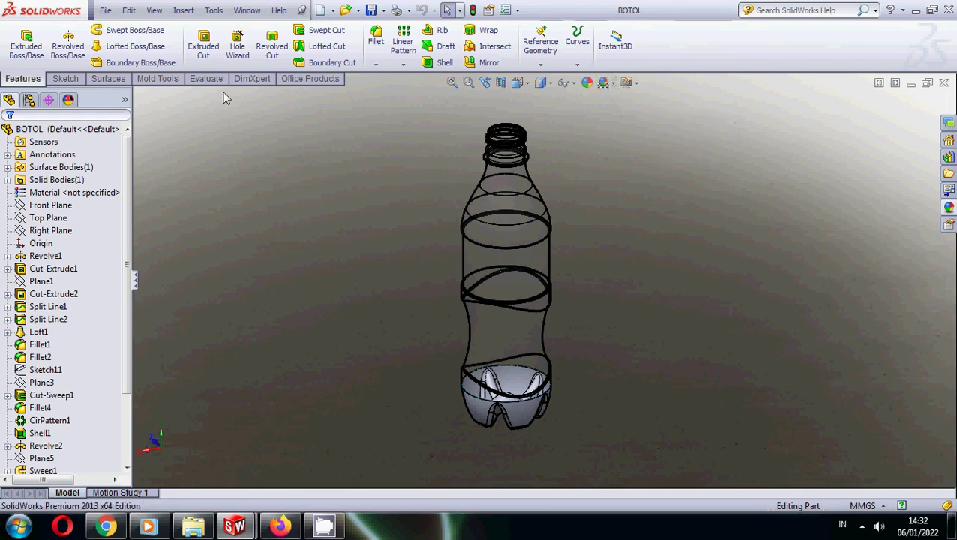
left_click(297, 82)
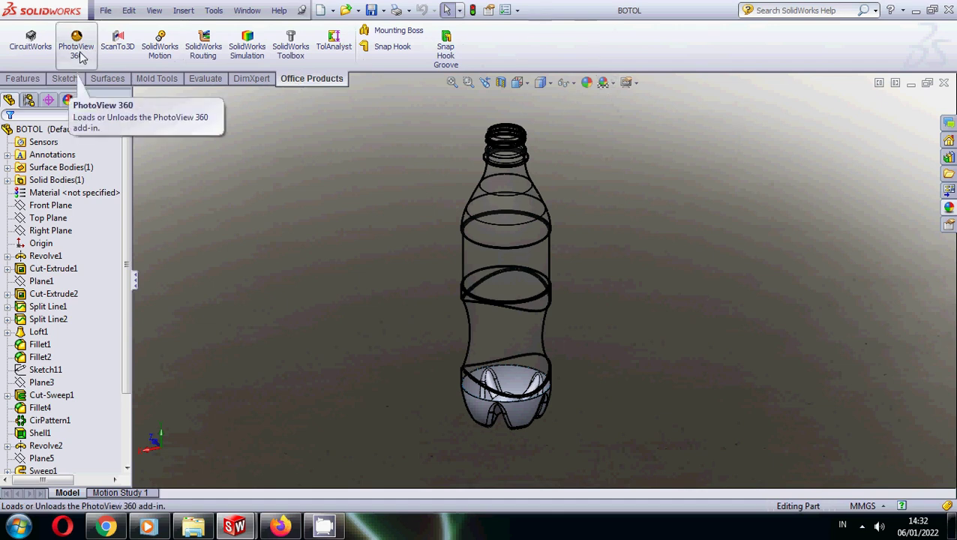
left_click(615, 84)
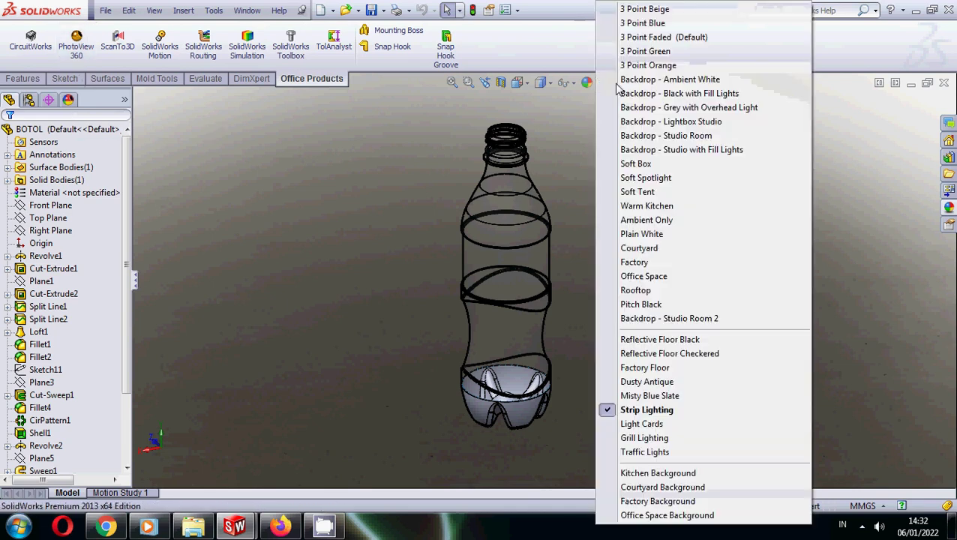
mouse_move(663, 37)
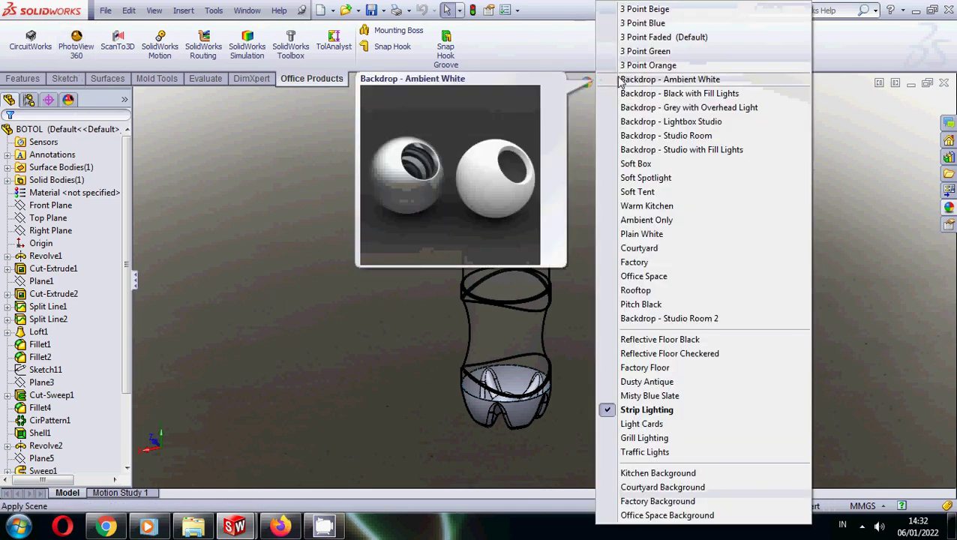
left_click(665, 38)
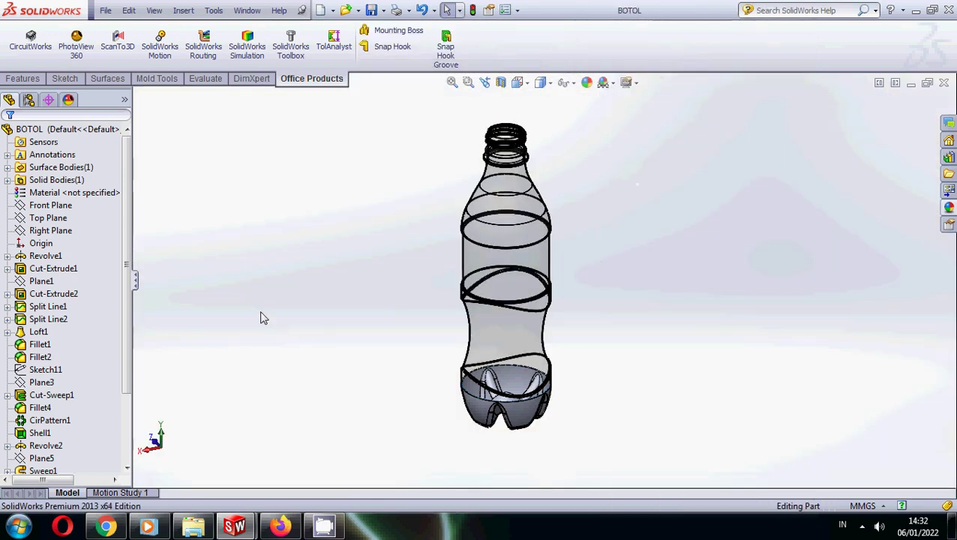
Load PhotoView 360, start a live render preview of the bottle, then minimize it.
left_click(87, 63)
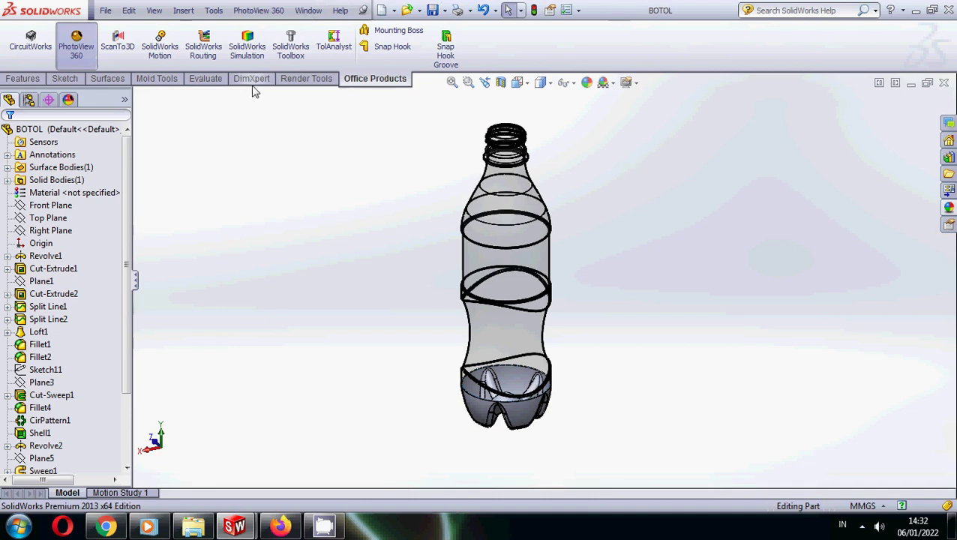
left_click(293, 80)
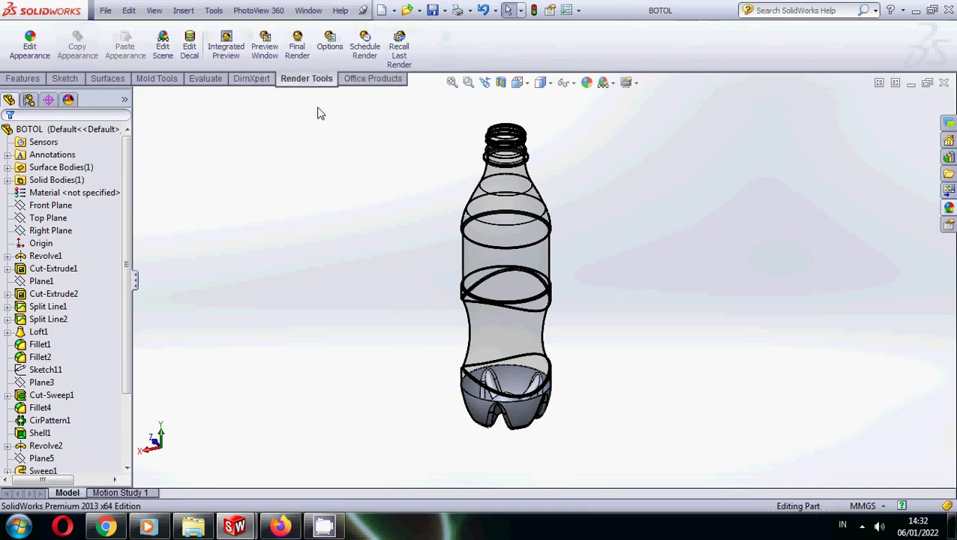
left_click(273, 51)
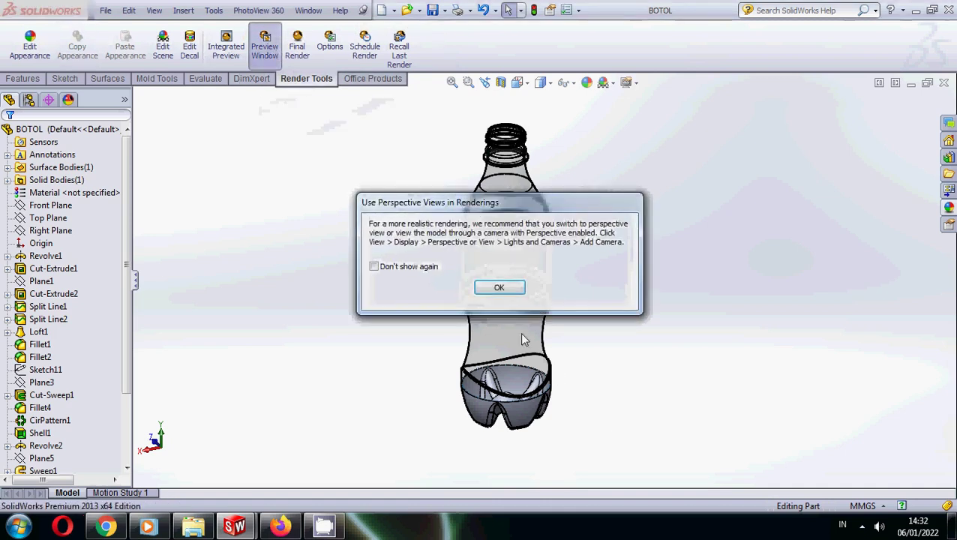
left_click(499, 288)
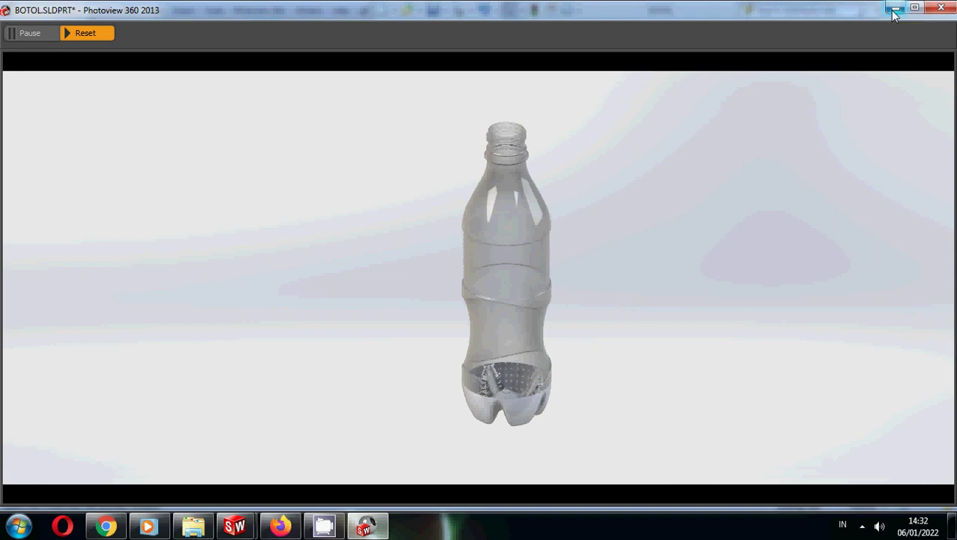
left_click(894, 9)
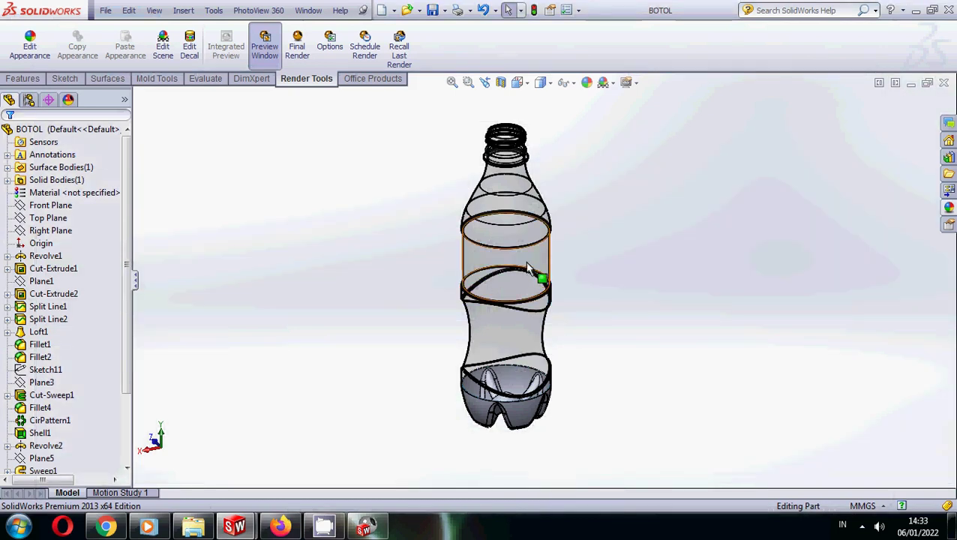
Apply the Organic > orange juice appearance to the whole bottle body.
right_click(539, 276)
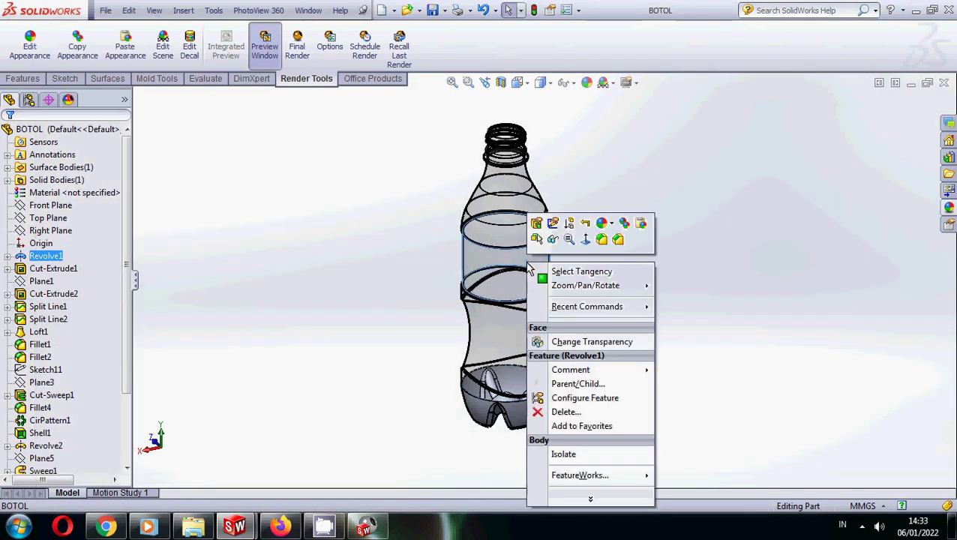
left_click(603, 223)
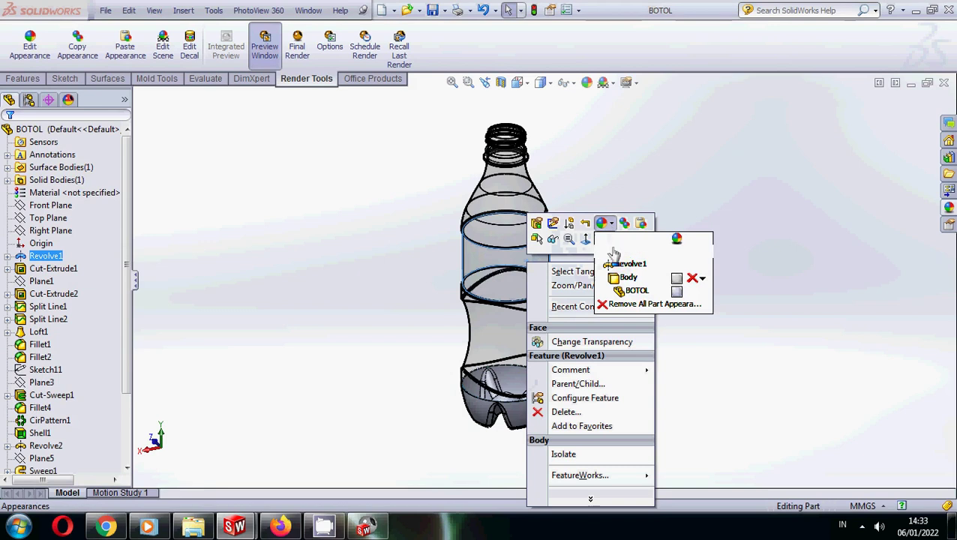
left_click(625, 279)
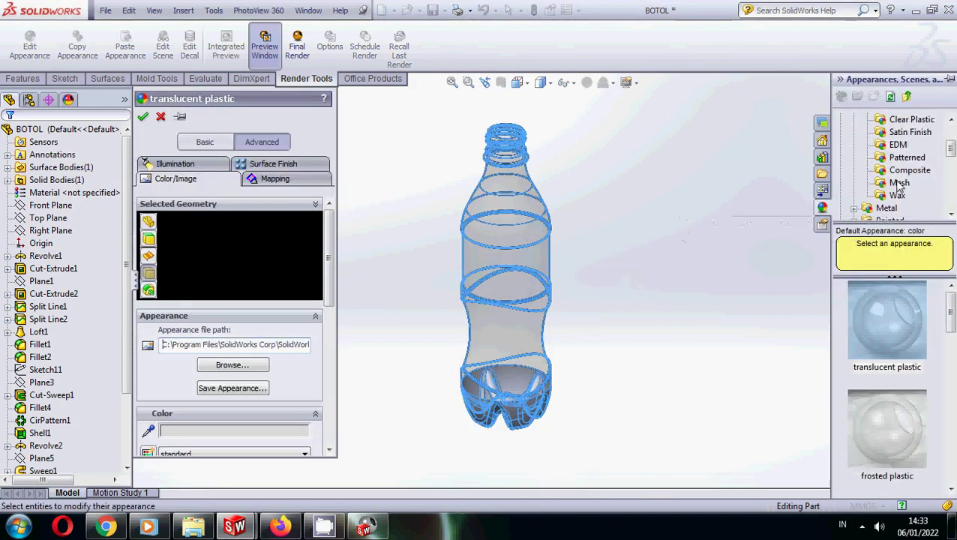
scroll(920, 171, "up", 1)
scroll(918, 169, "up", 1)
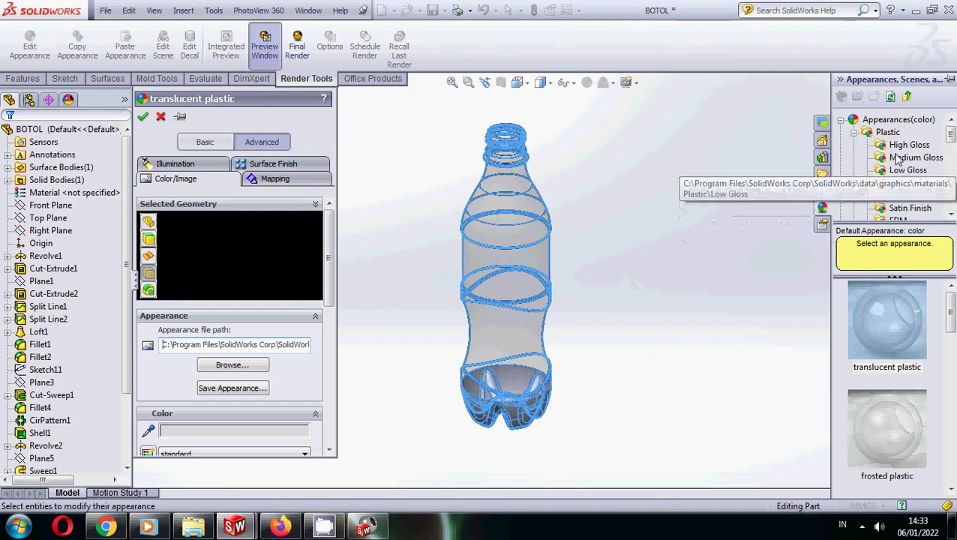
scroll(900, 158, "down", 2)
scroll(896, 161, "down", 1)
scroll(897, 180, "down", 1)
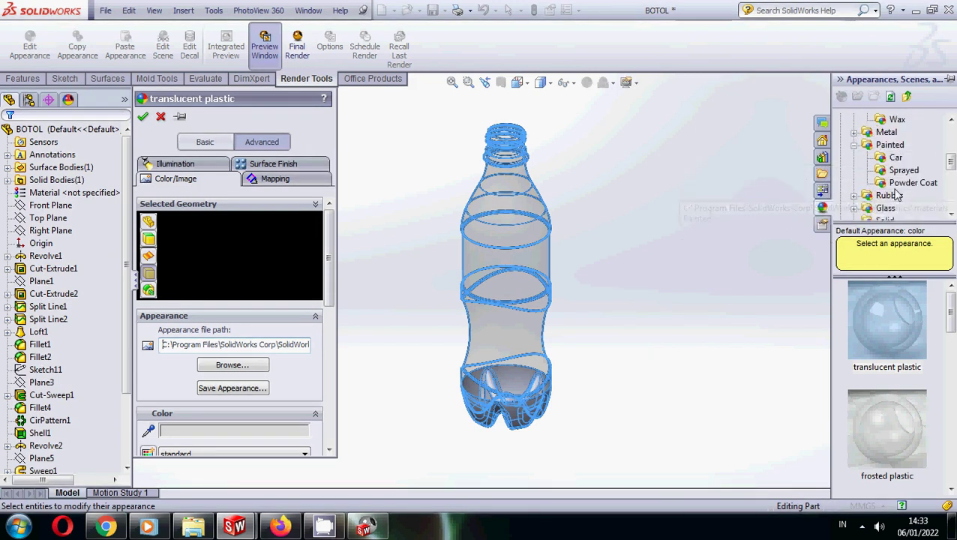
scroll(896, 193, "down", 1)
scroll(897, 193, "down", 1)
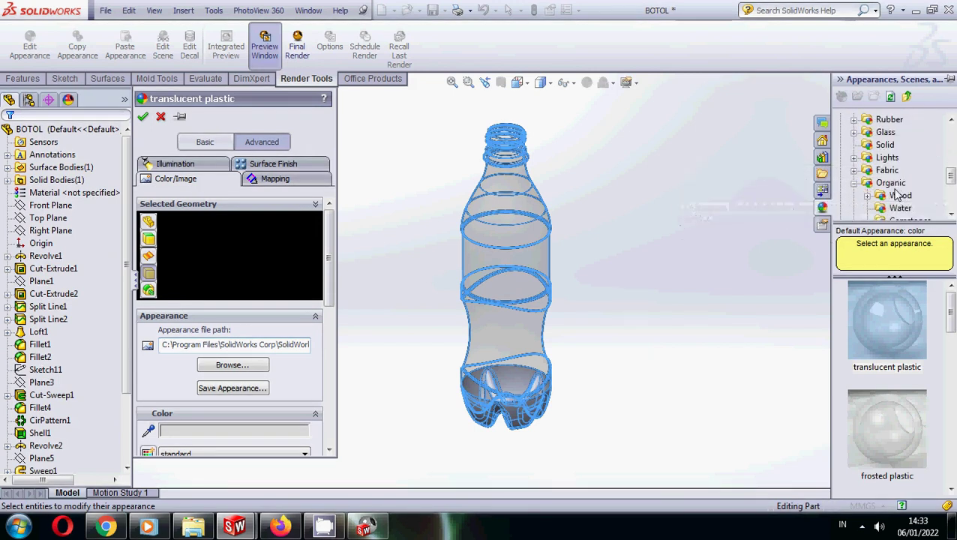
scroll(892, 180, "down", 1)
left_click(889, 145)
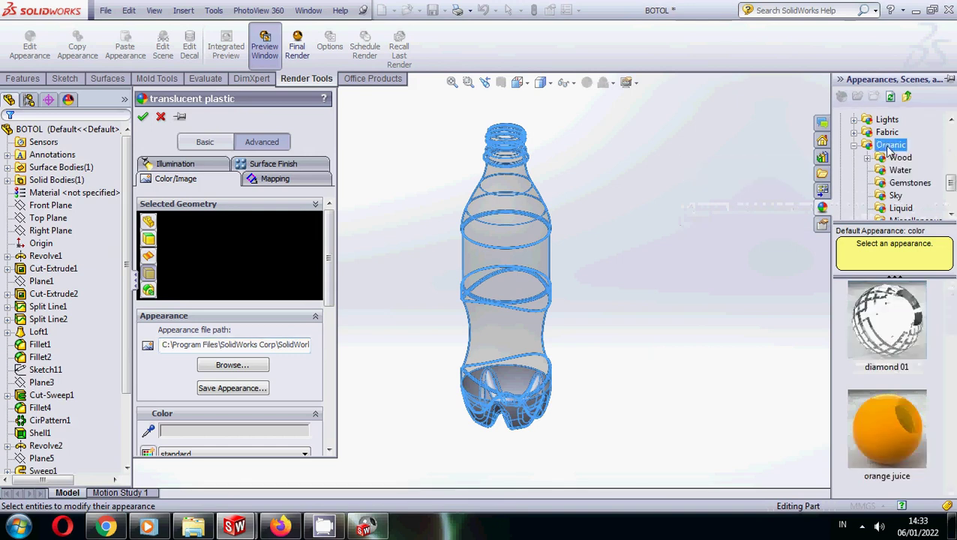
left_click(899, 432)
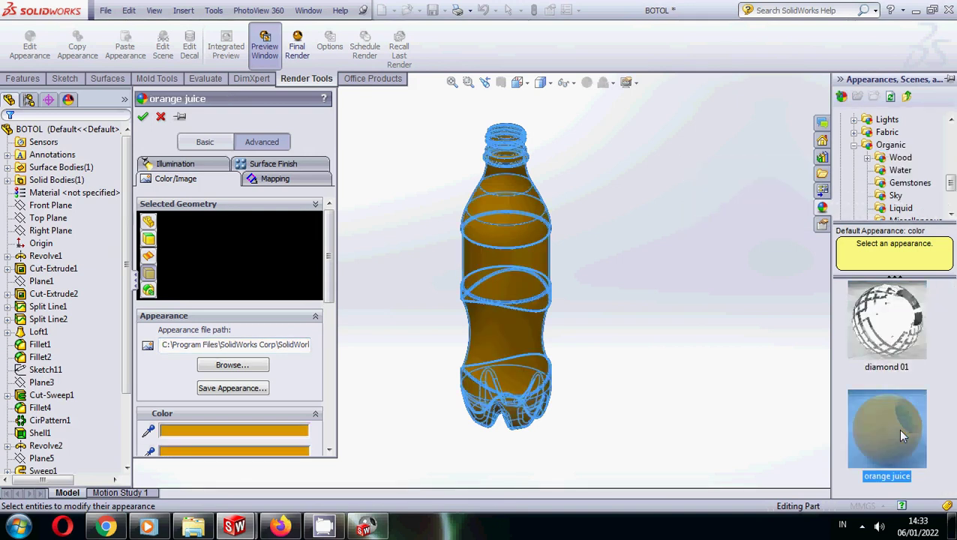
left_click(143, 116)
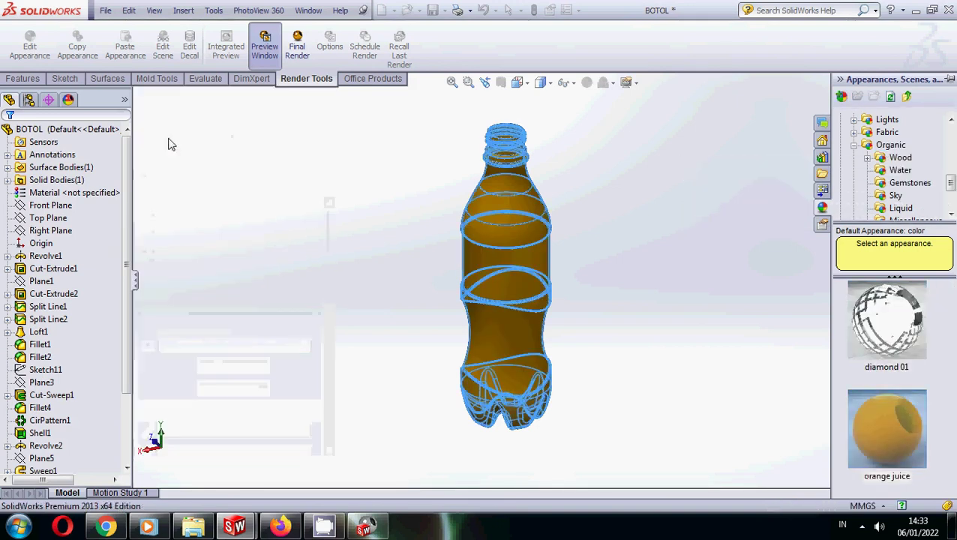
Replace the body's orange juice appearance with light beer for a translucent amber look.
right_click(517, 272)
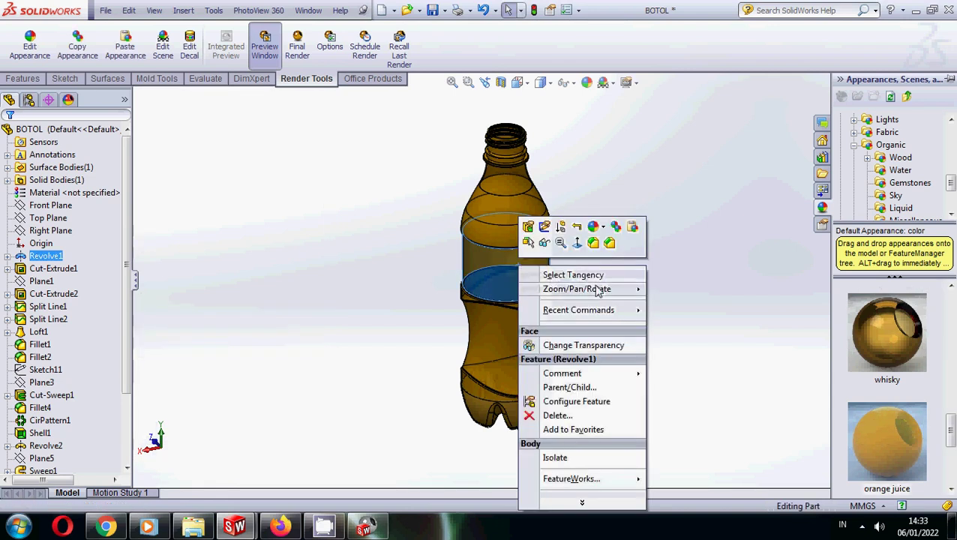
left_click(602, 226)
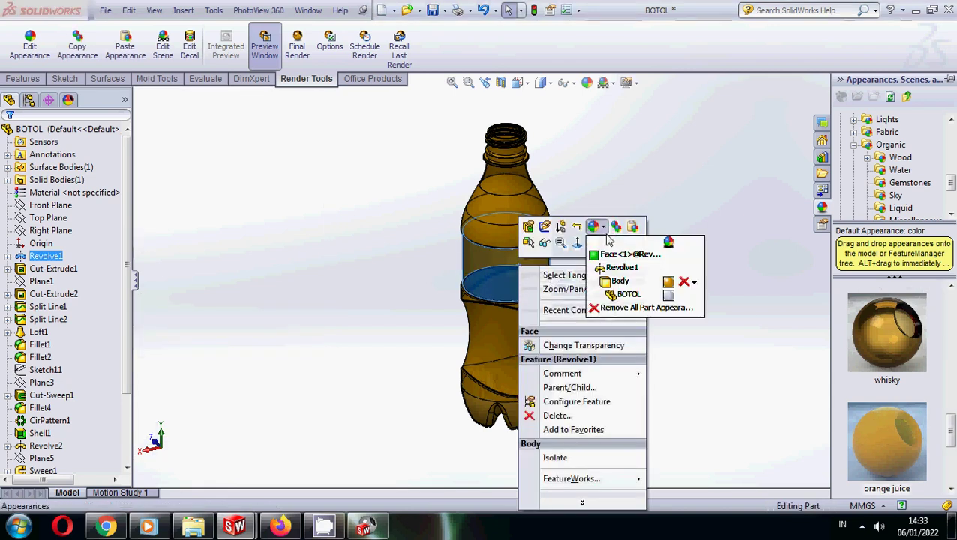
left_click(619, 283)
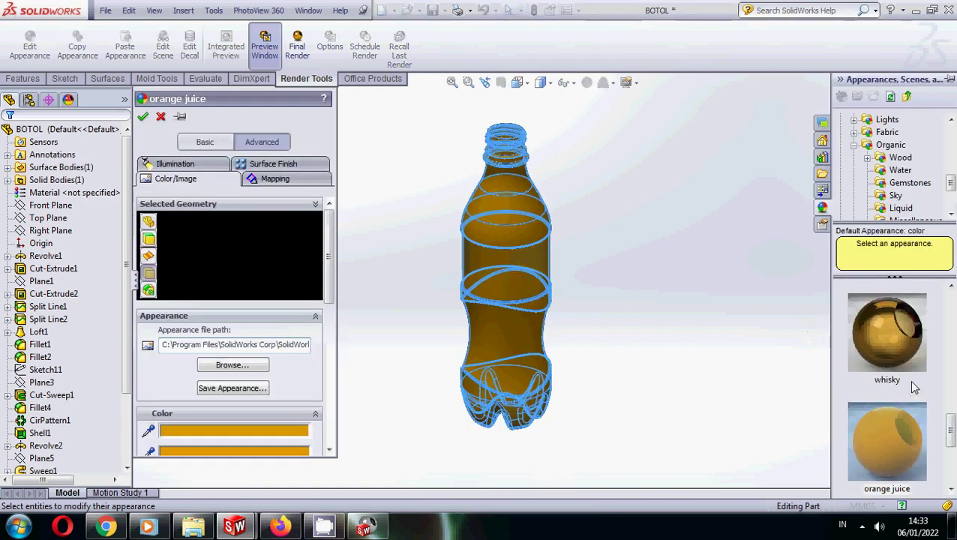
scroll(908, 380, "down", 1)
scroll(908, 379, "down", 1)
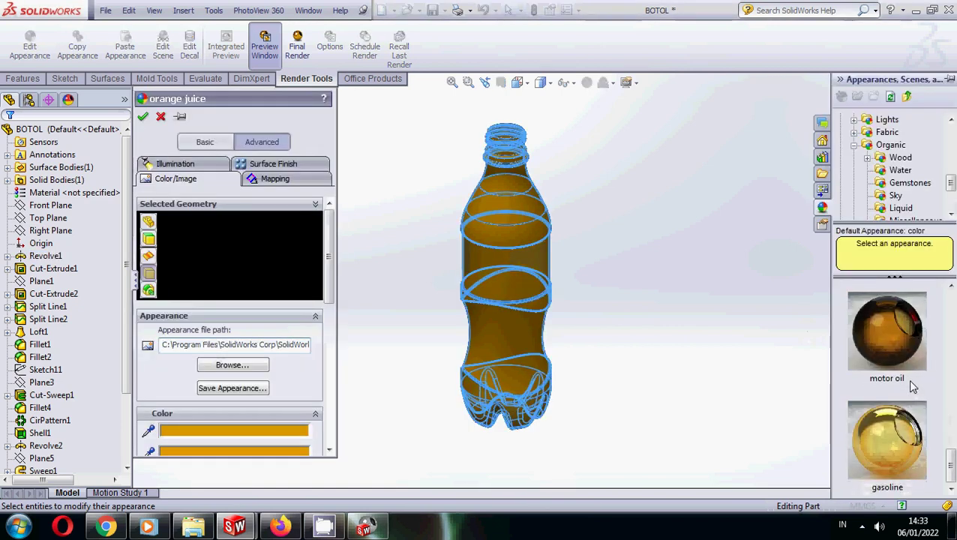
scroll(906, 378, "up", 1)
scroll(906, 379, "up", 1)
scroll(907, 379, "up", 1)
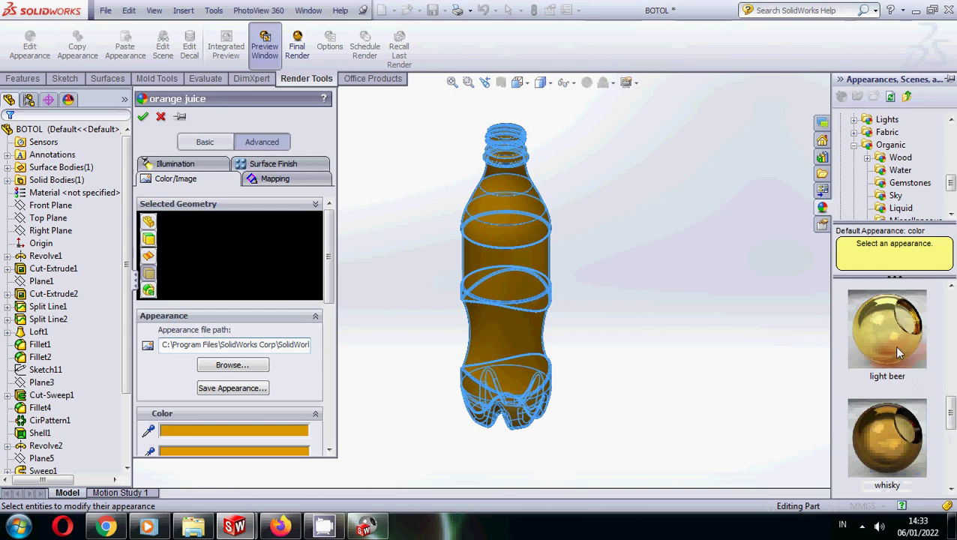
left_click(896, 347)
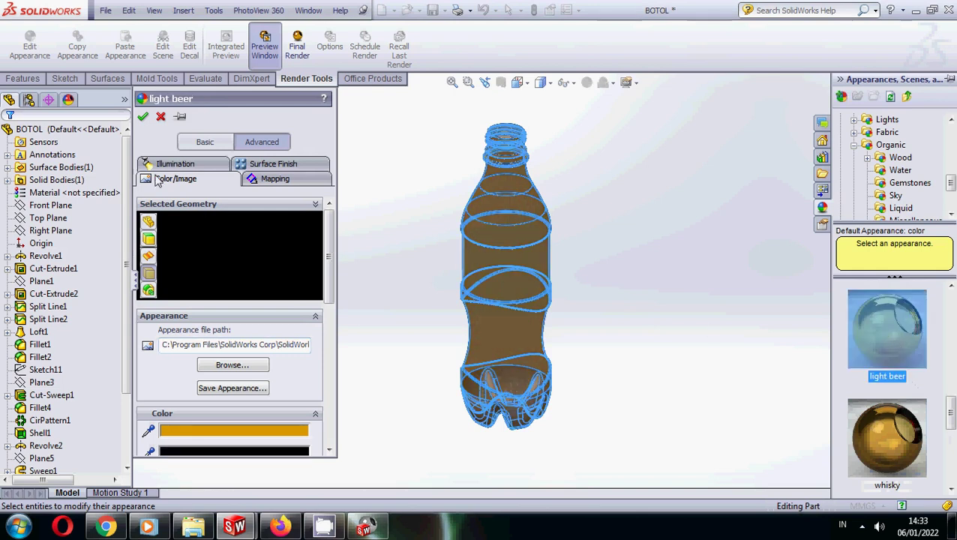
left_click(142, 117)
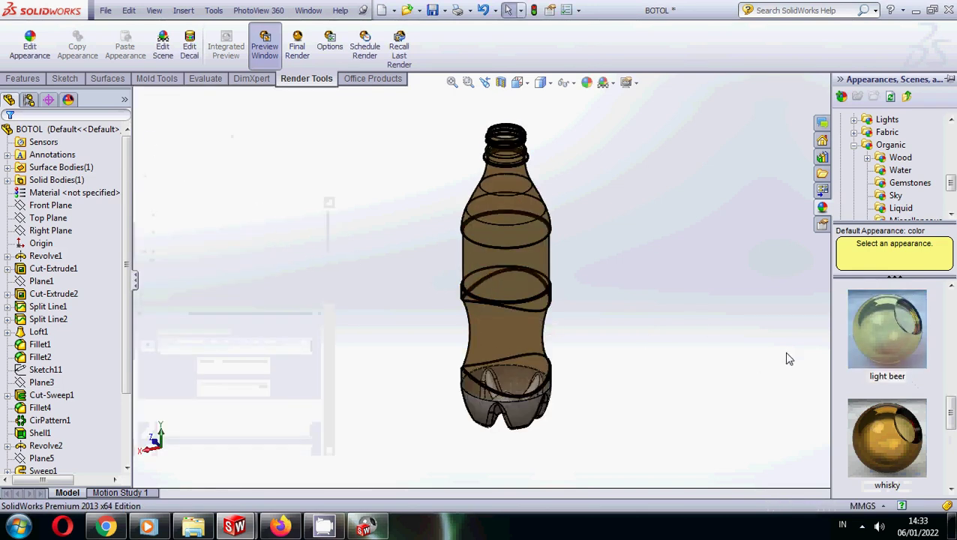
Set the part's appearance to Organic > orange juice and confirm it.
right_click(537, 430)
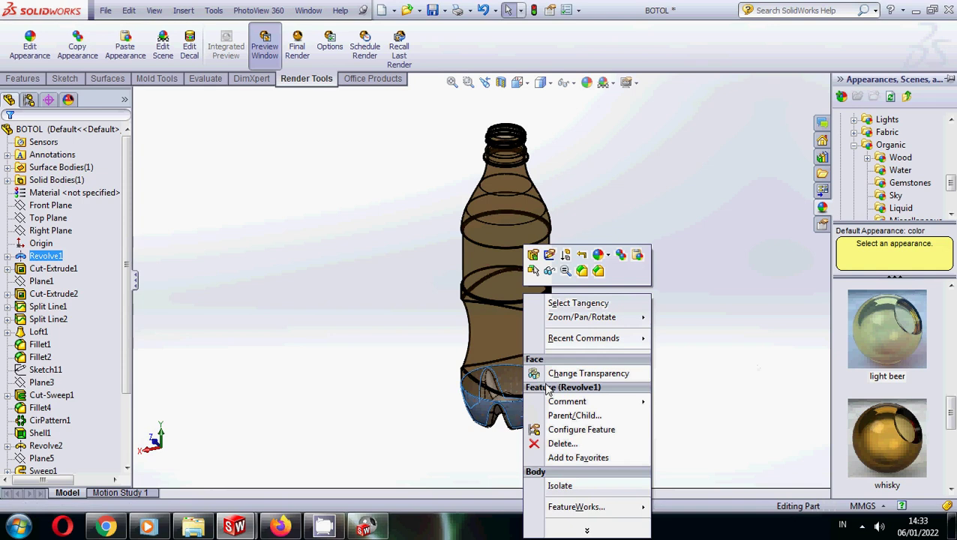
left_click(609, 258)
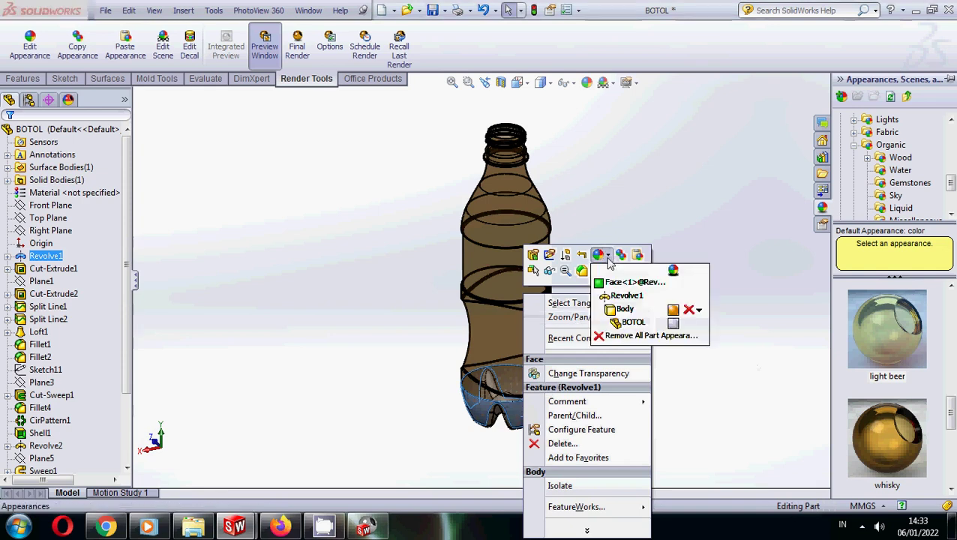
left_click(626, 331)
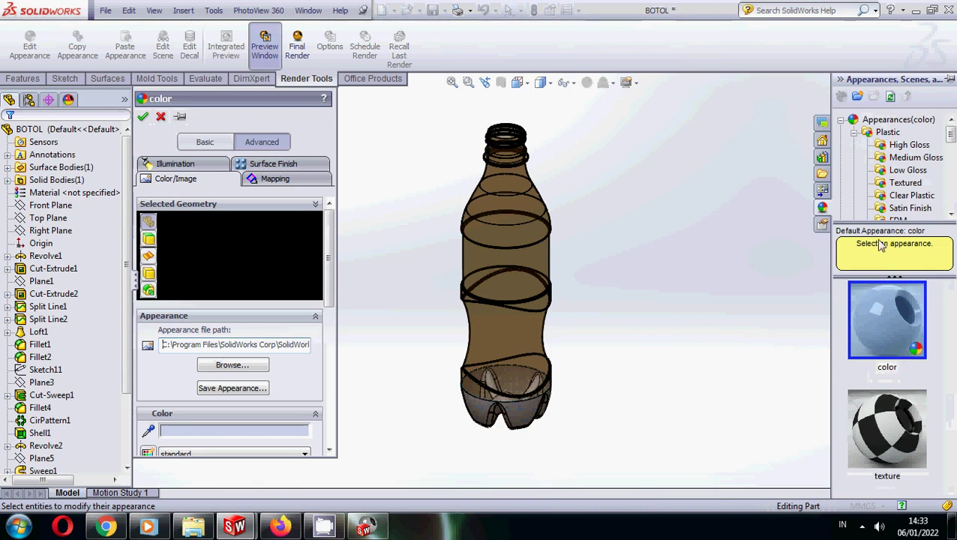
left_click_drag(949, 134, 951, 184)
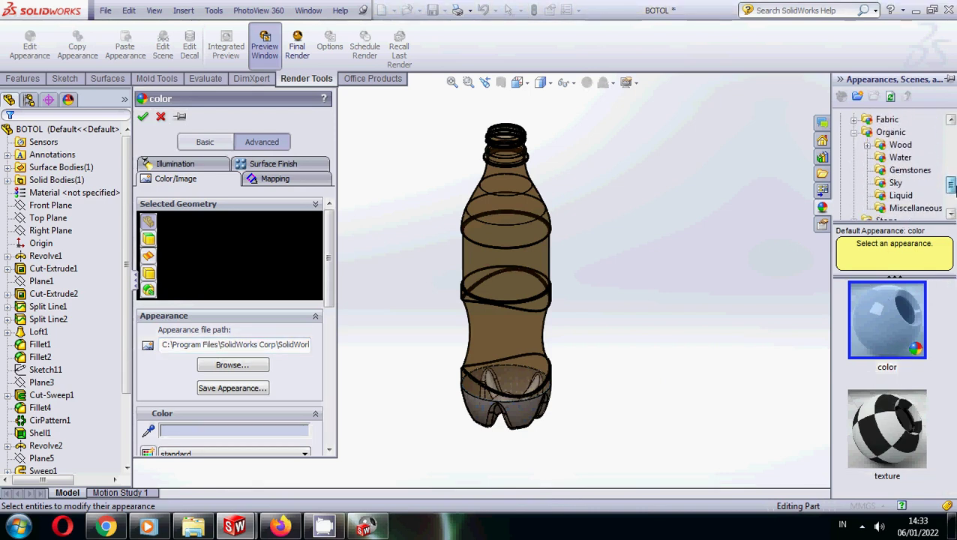
left_click(890, 132)
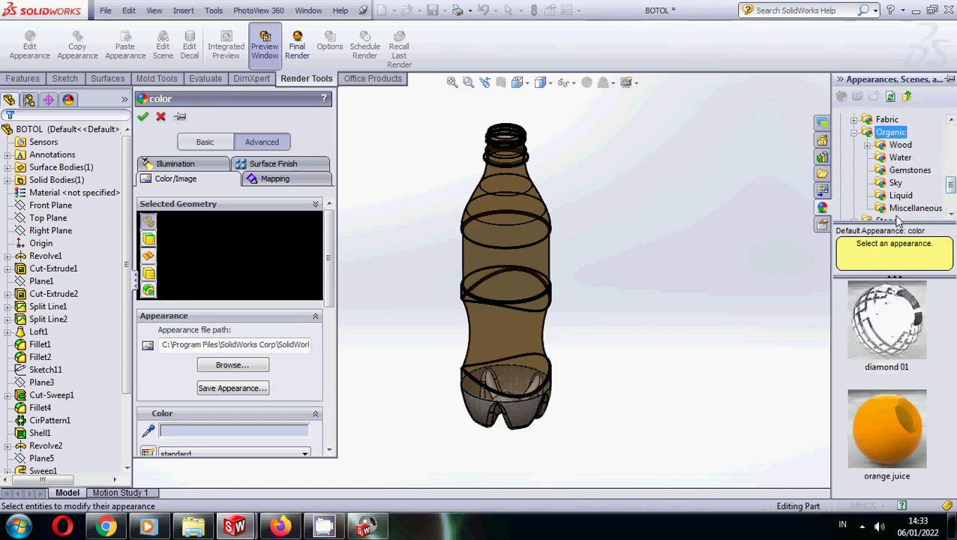
left_click(897, 425)
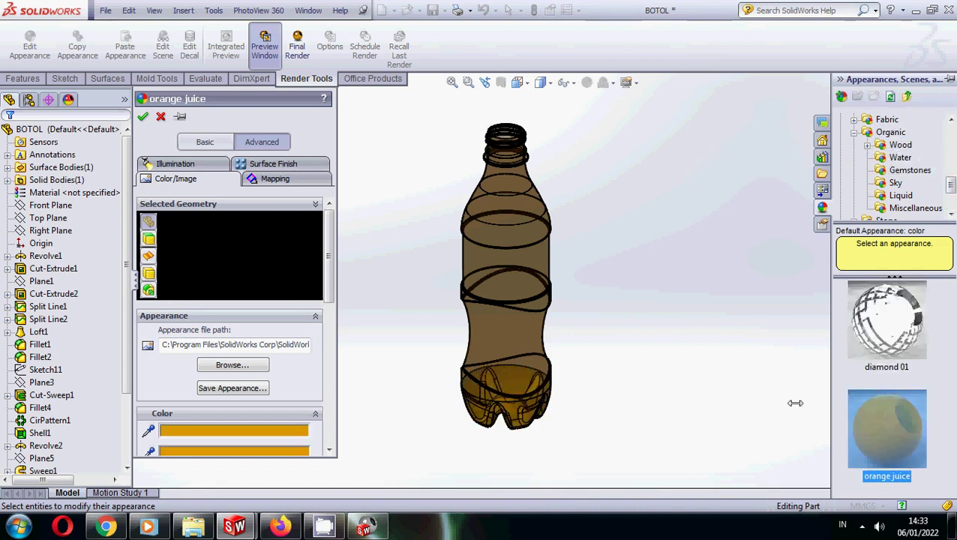
left_click(142, 117)
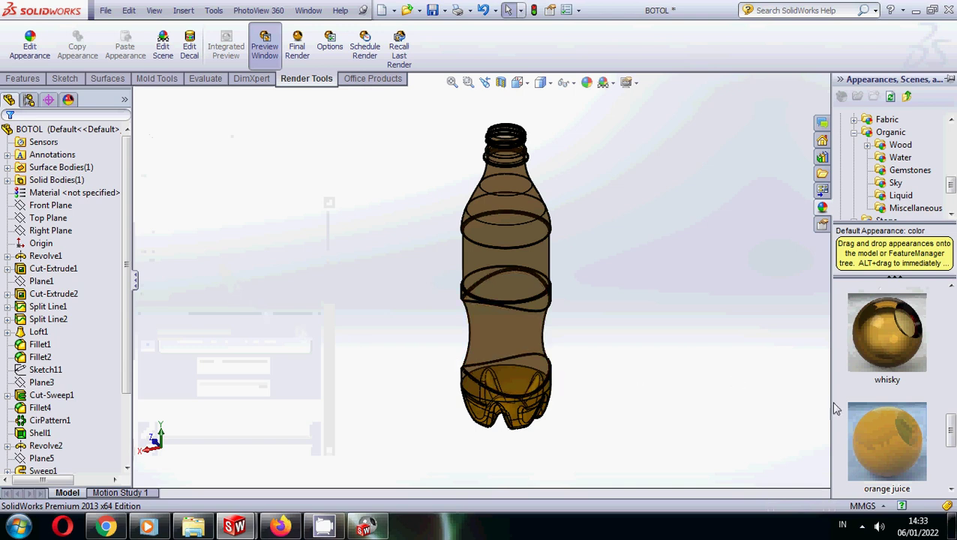
Drag orange juice onto the bottle's bottom section and confirm its appearance settings.
left_click_drag(897, 433, 521, 422)
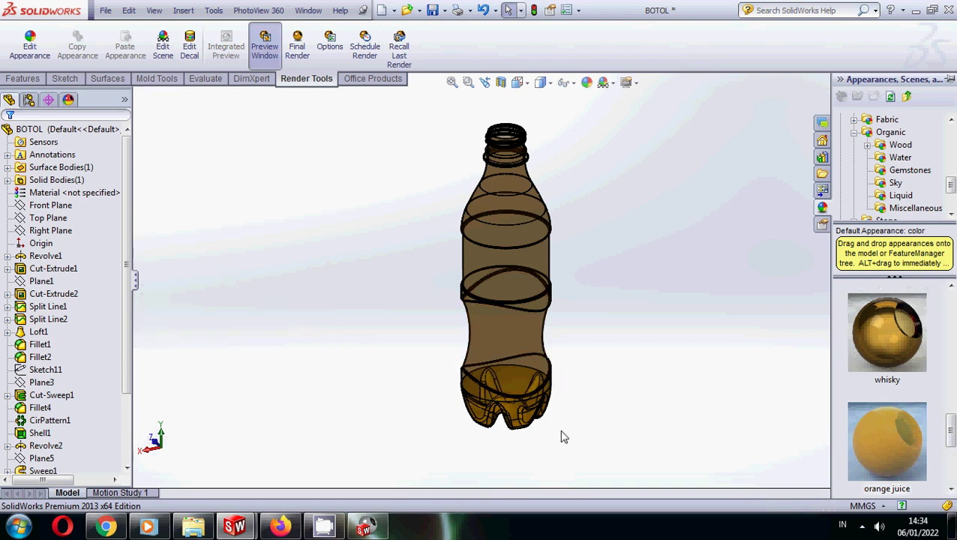
right_click(521, 419)
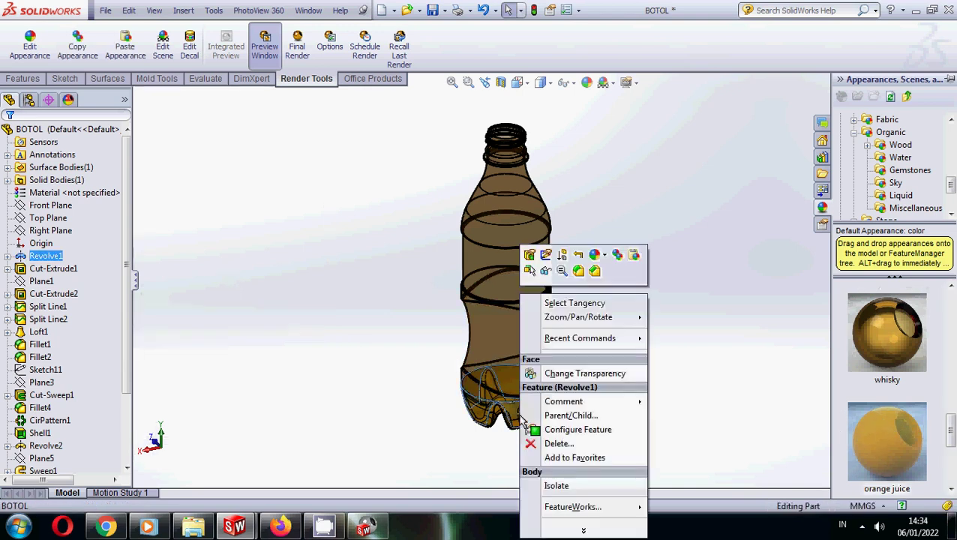
left_click(605, 257)
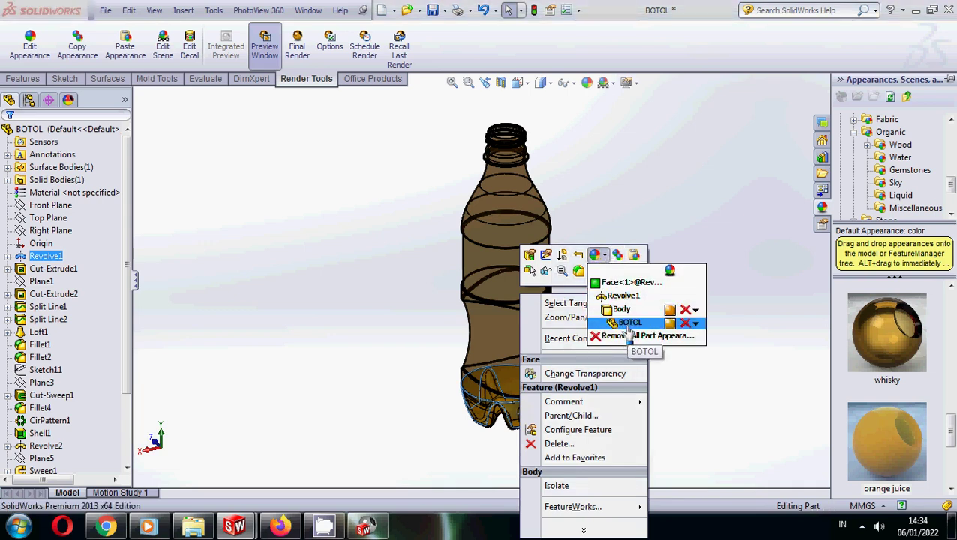
left_click(805, 435)
left_click(874, 450)
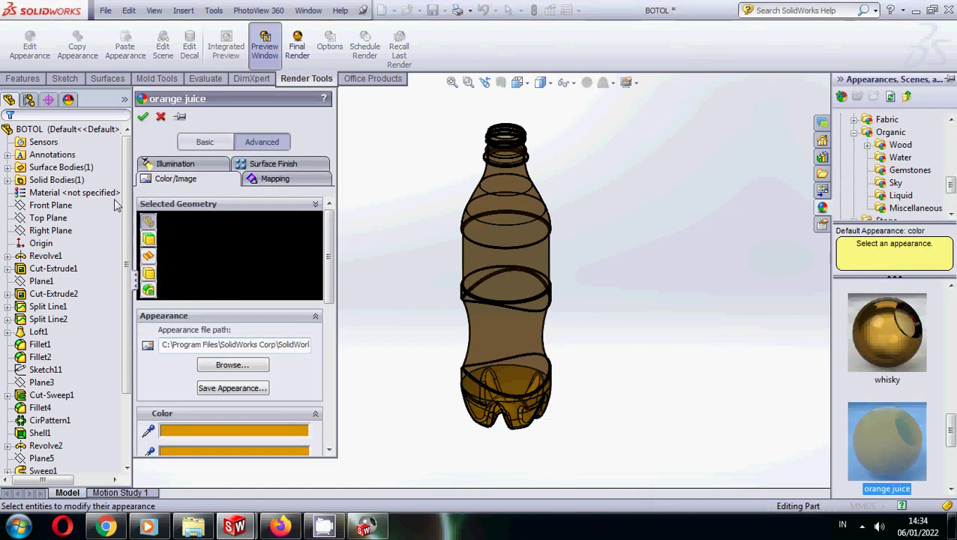
left_click(142, 116)
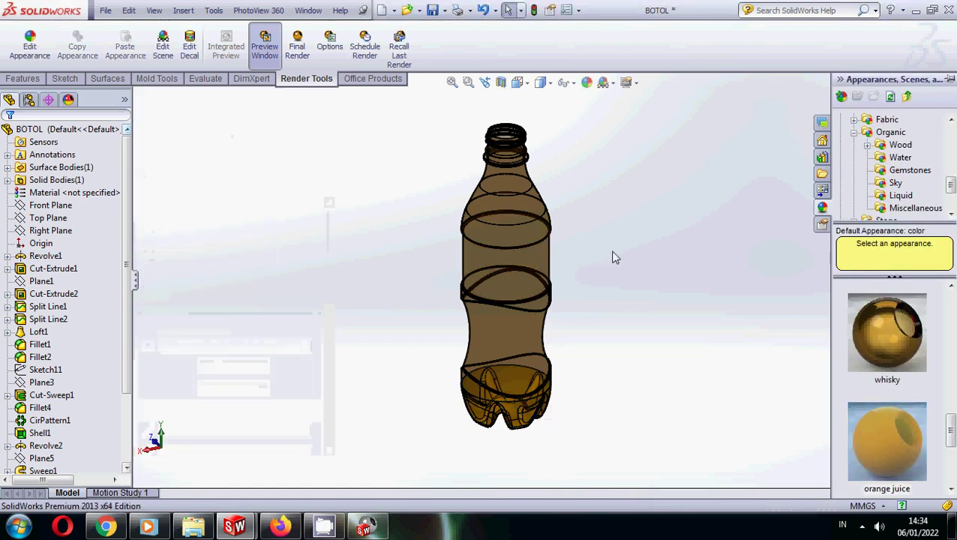
left_click(365, 524)
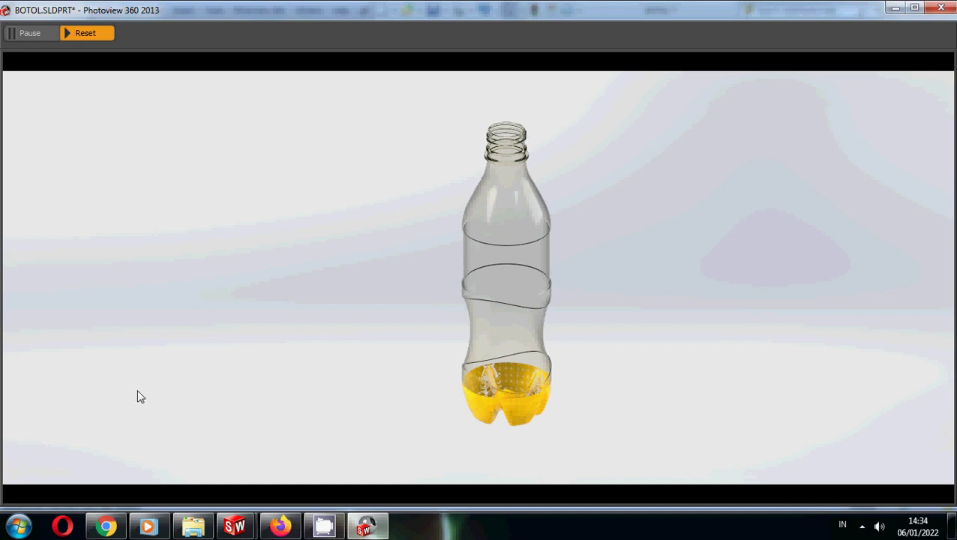
Stop the screen recording from the recorder in the notification area.
left_click(861, 528)
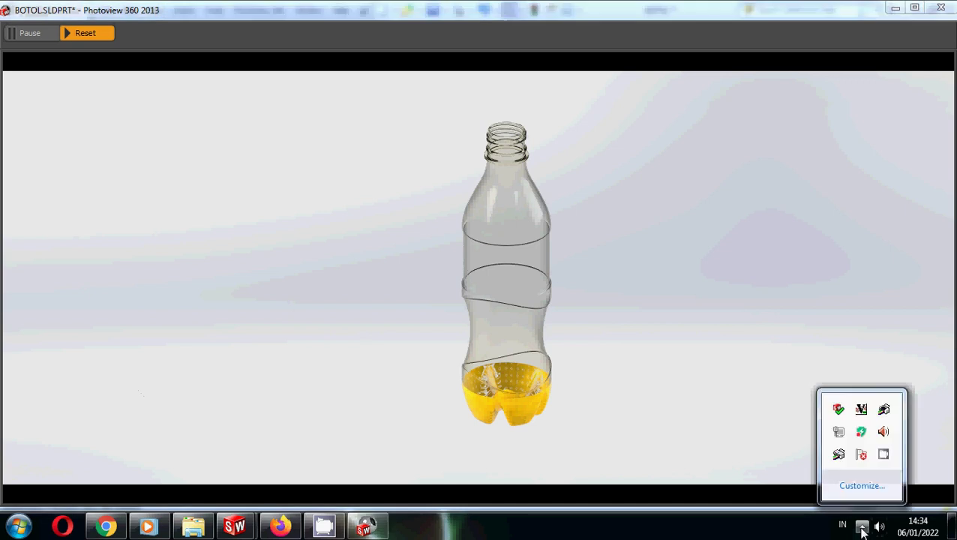
left_click(884, 455)
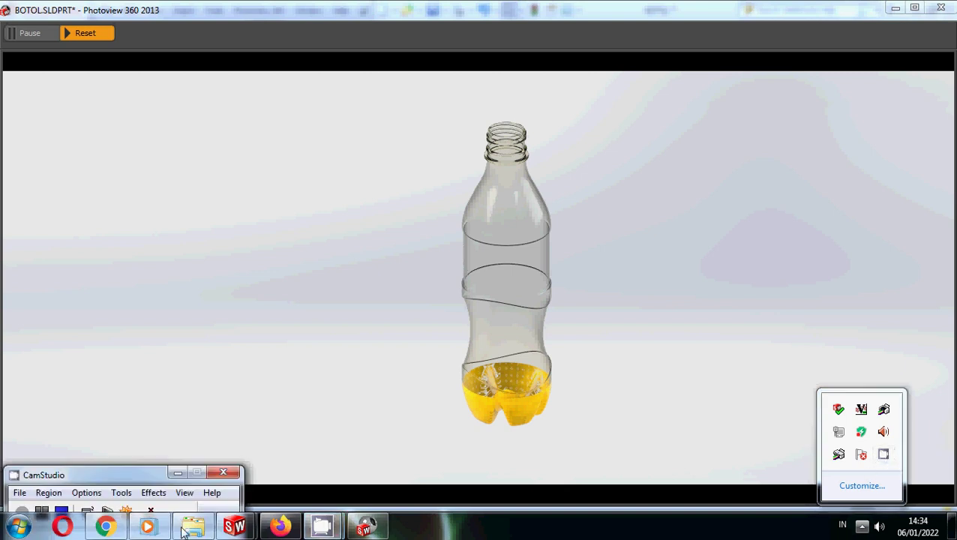
left_click(62, 511)
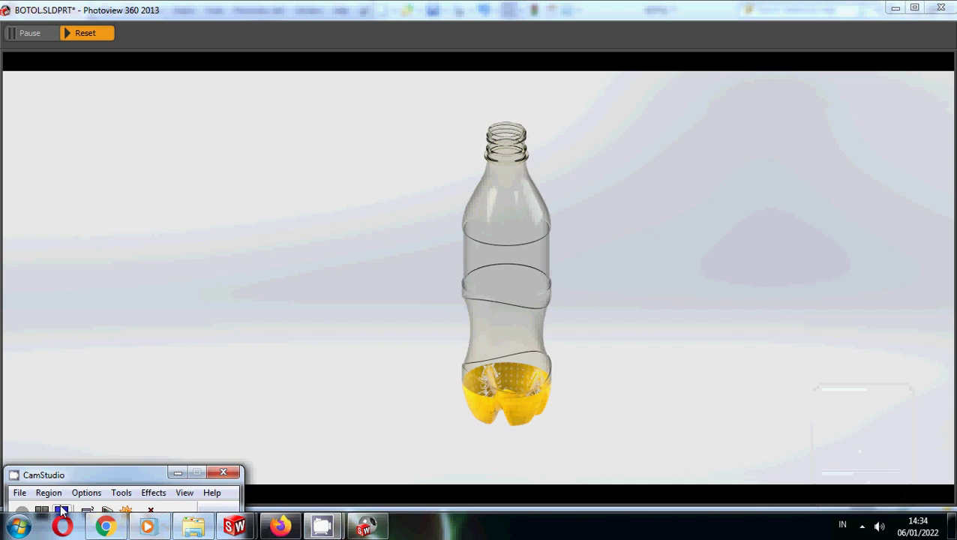